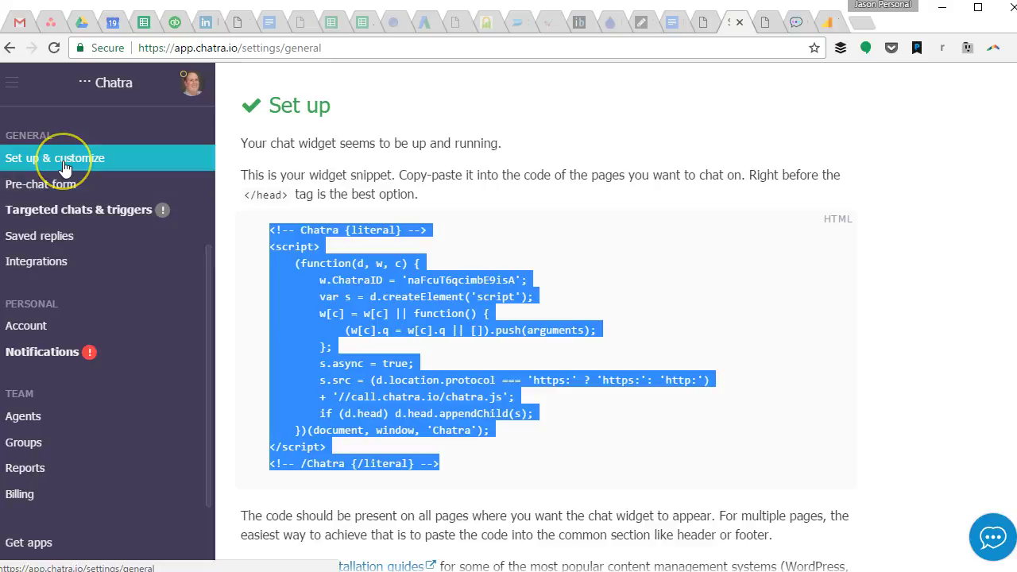
# Step: Copy the Chatra widget snippet and open the Theme Header file (header.php) in the WordPress theme editor
pyautogui.rightClick(422, 313)
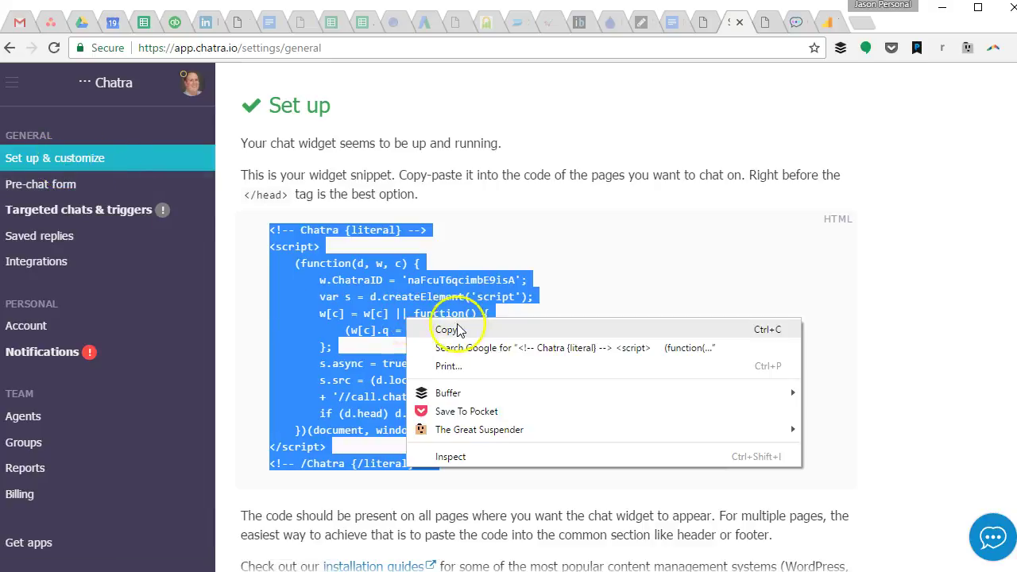
pyautogui.click(449, 327)
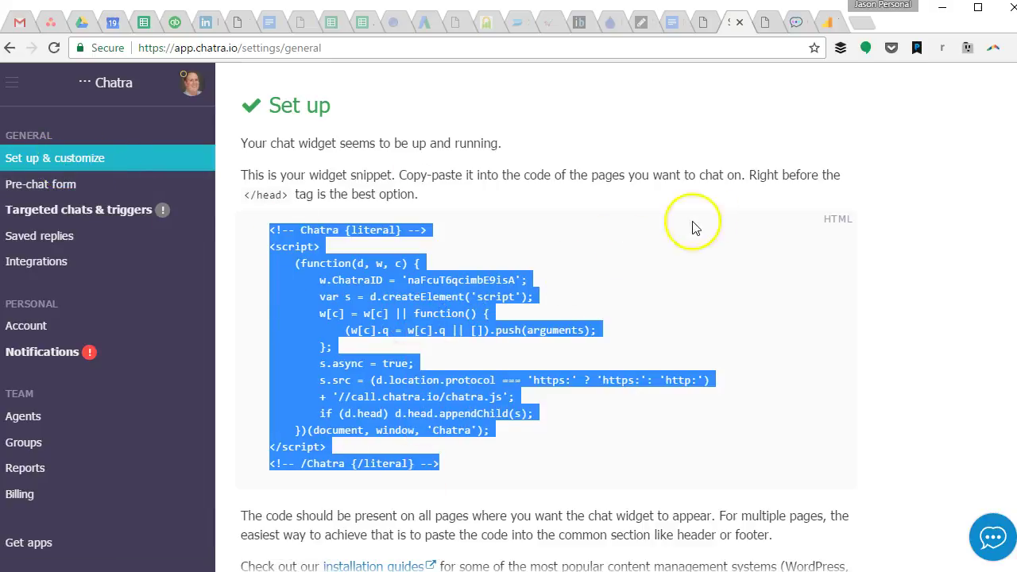
pyautogui.click(761, 28)
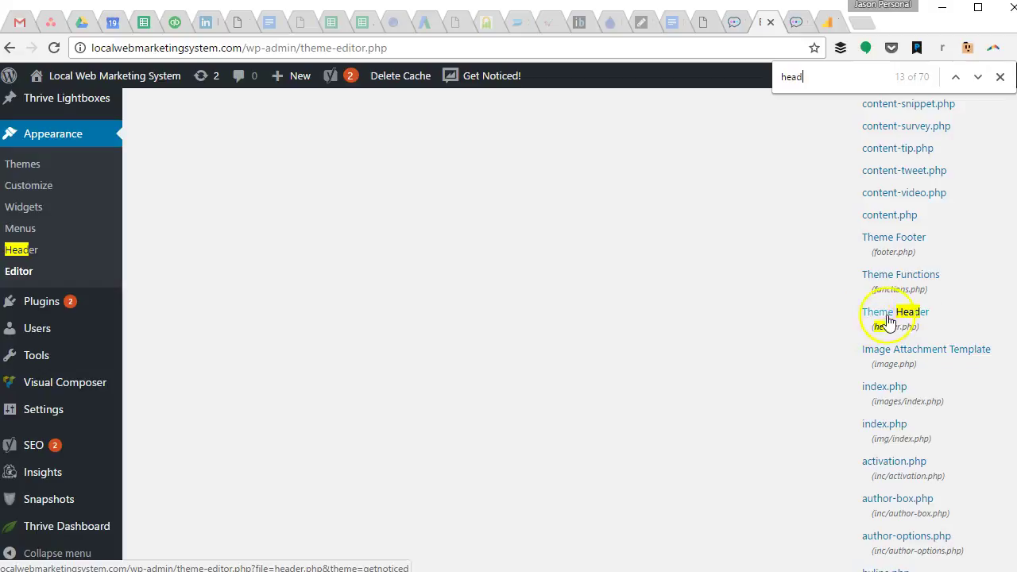
pyautogui.click(891, 321)
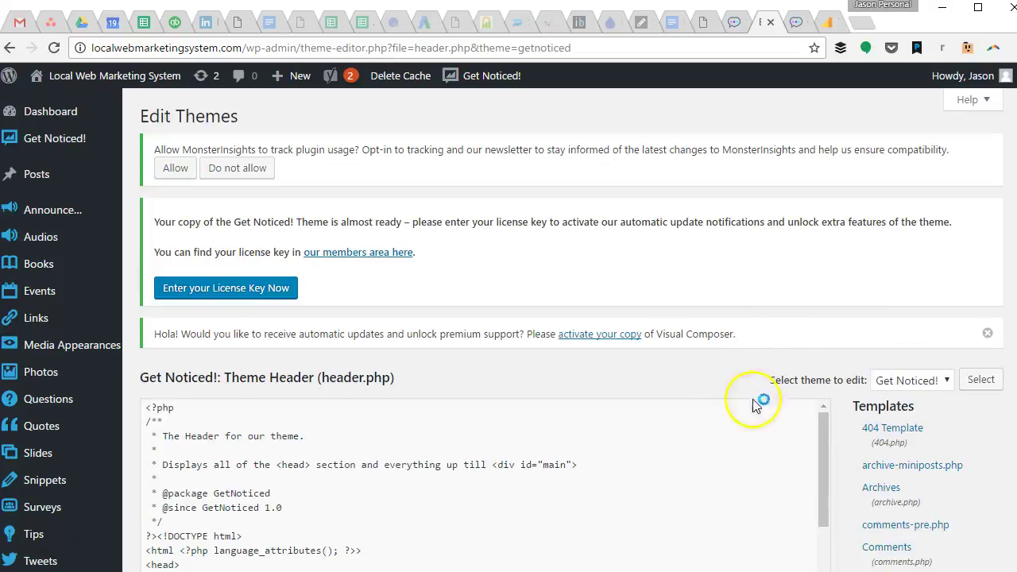
# Step: Find the closing "</head" tag in the header.php code and examine the scripts above it
pyautogui.click(768, 429)
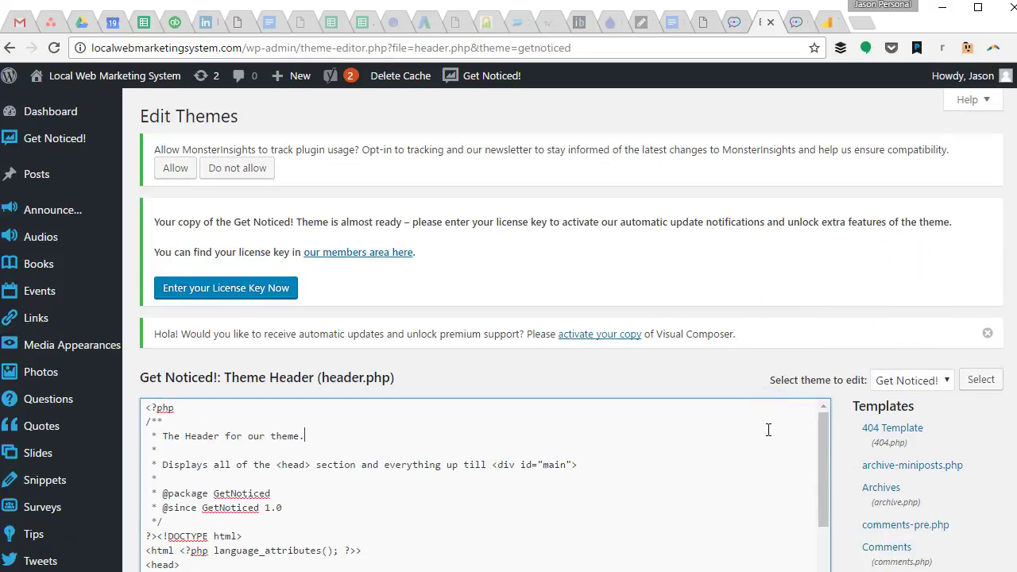
pyautogui.hotkey('ctrl', 'f')
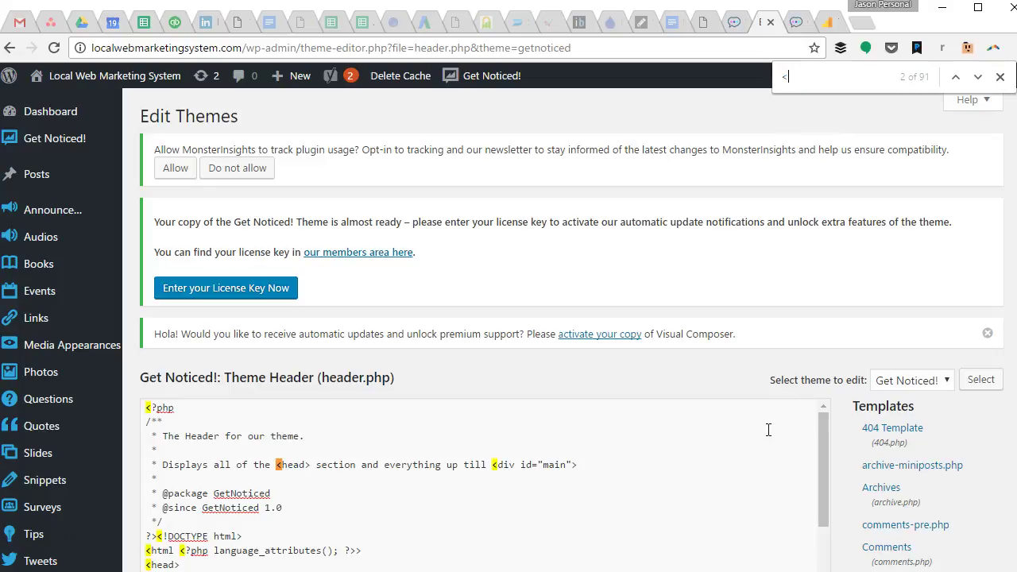
pyautogui.write('</head')
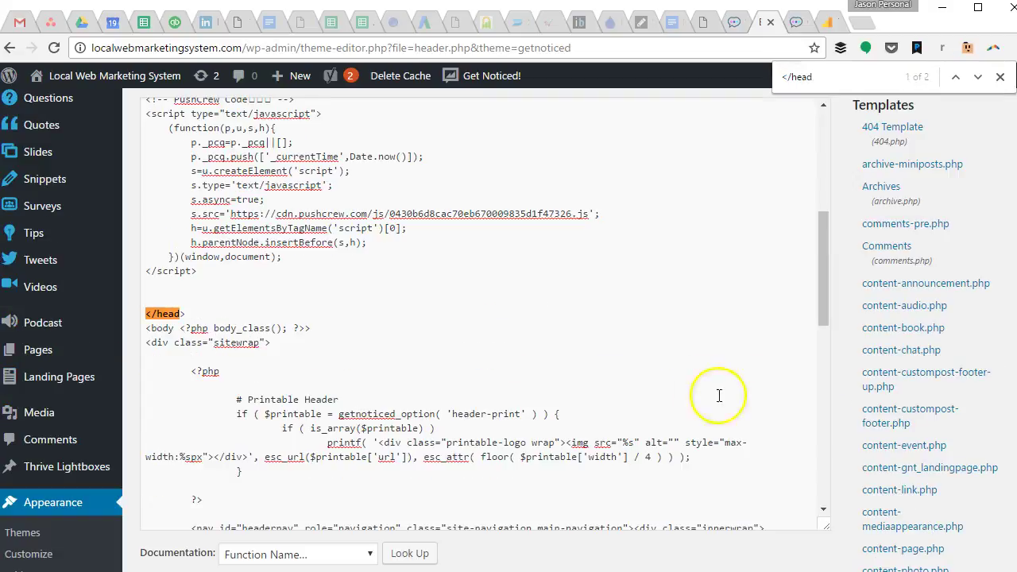
pyautogui.scroll(1, 424, 336)
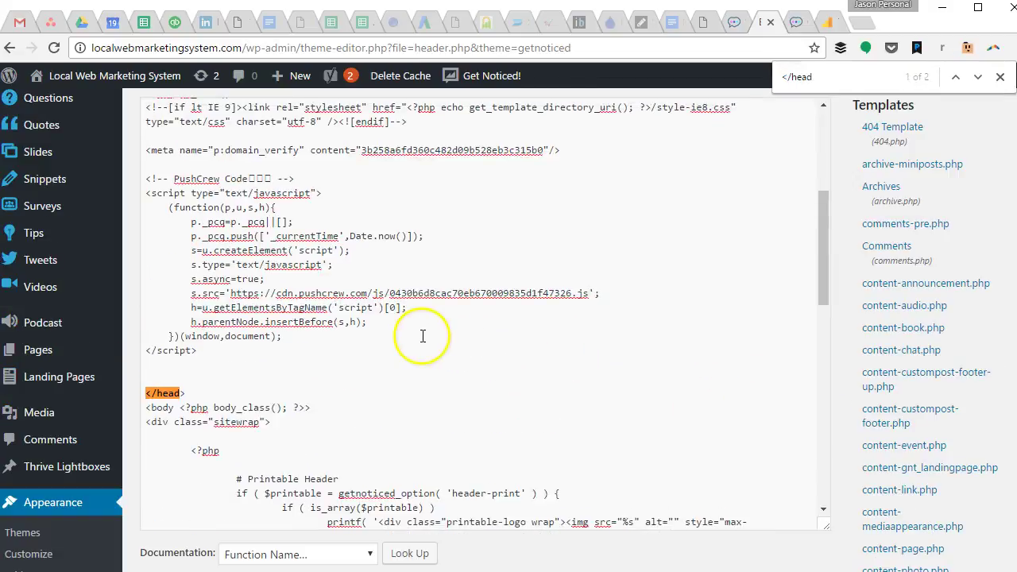
pyautogui.scroll(3, 209, 395)
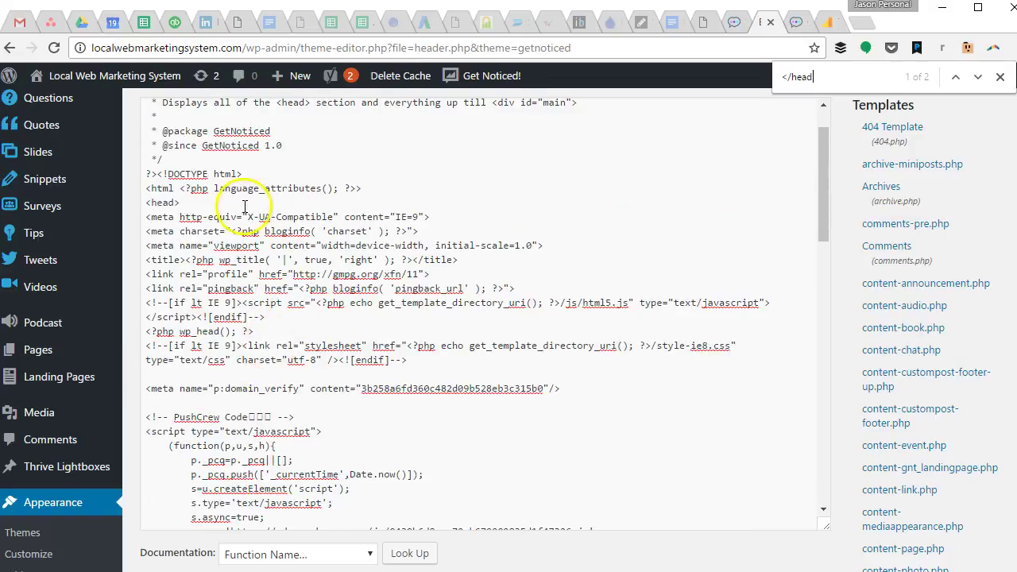
pyautogui.scroll(-2, 283, 477)
pyautogui.scroll(-1, 283, 477)
# Step: Insert the copied Chatra snippet below the PushCrew script, directly before the closing head tag, with blank lines separating it
pyautogui.click(227, 351)
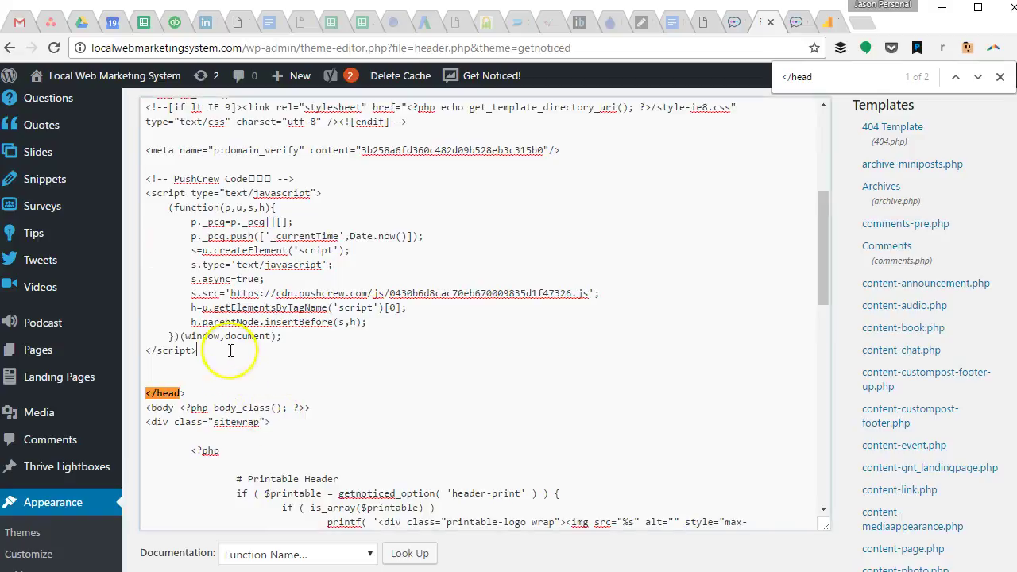
pyautogui.press('Return')
pyautogui.press('Return')
pyautogui.scroll(-1, 260, 375)
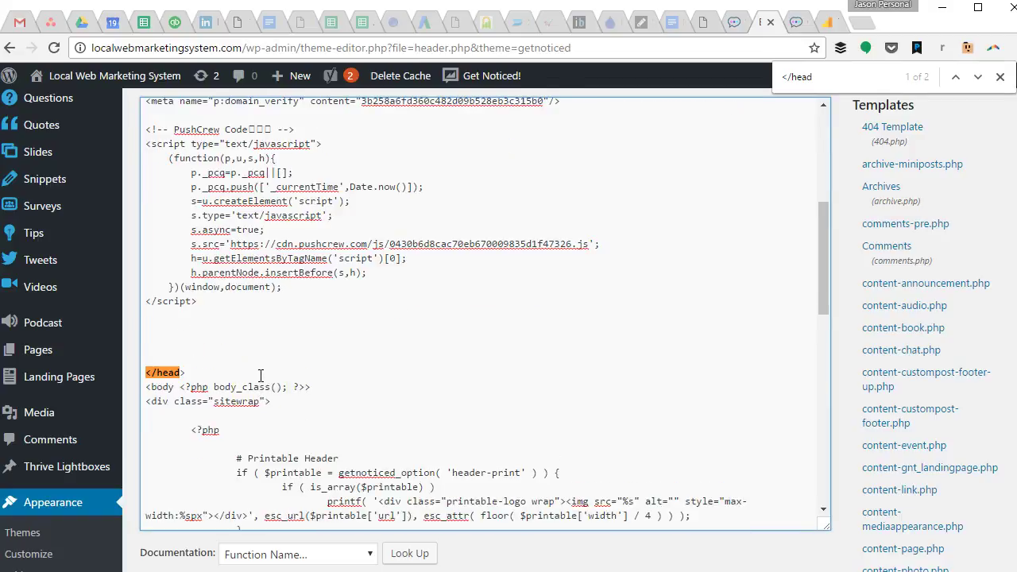
pyautogui.press('Delete')
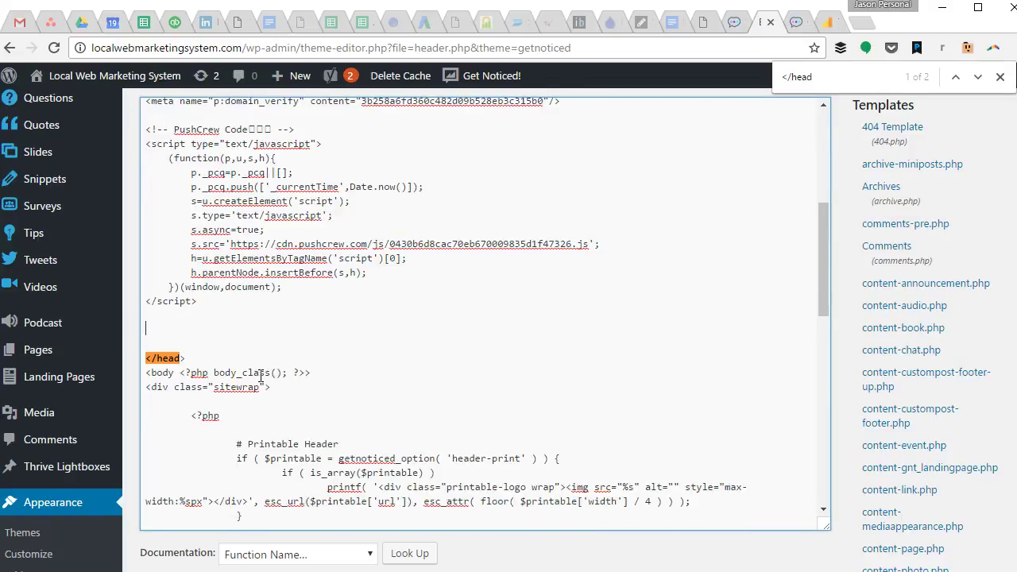
pyautogui.hotkey('ctrl', 'v')
pyautogui.click(196, 393)
pyautogui.scroll(-2, 196, 393)
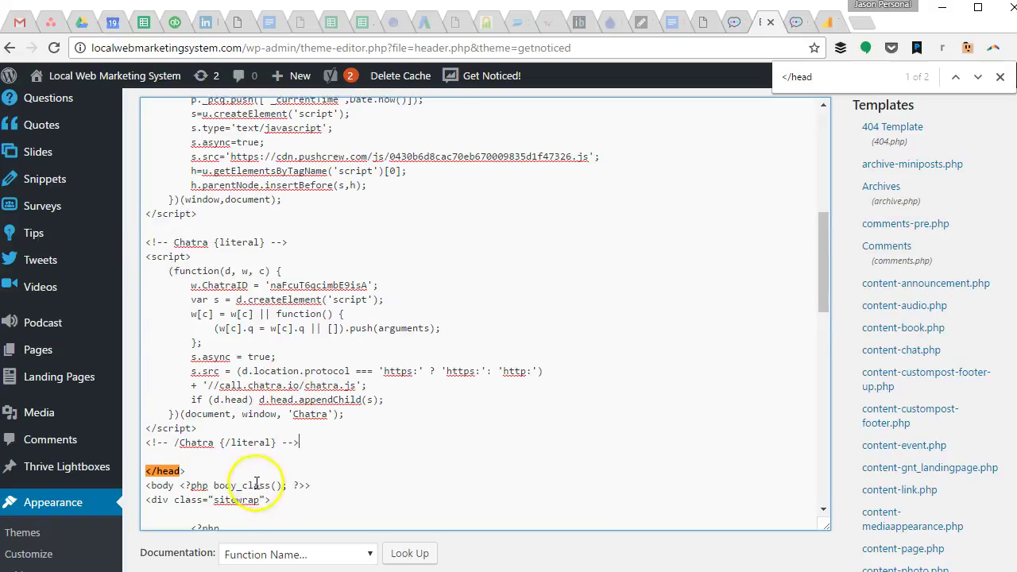
# Step: Save the updated header.php file
pyautogui.scroll(-2, 262, 476)
pyautogui.scroll(-6, 505, 528)
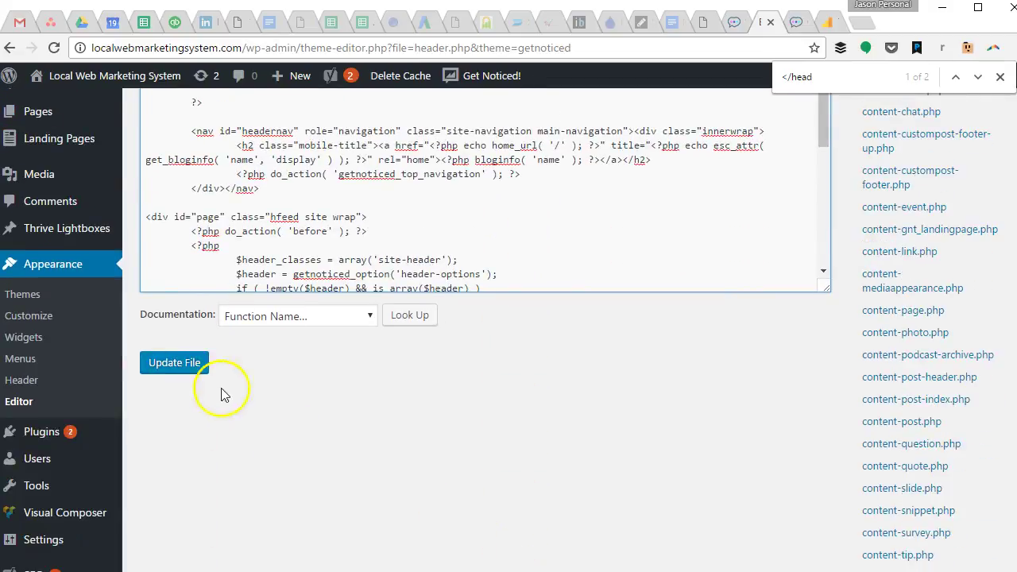
pyautogui.click(194, 368)
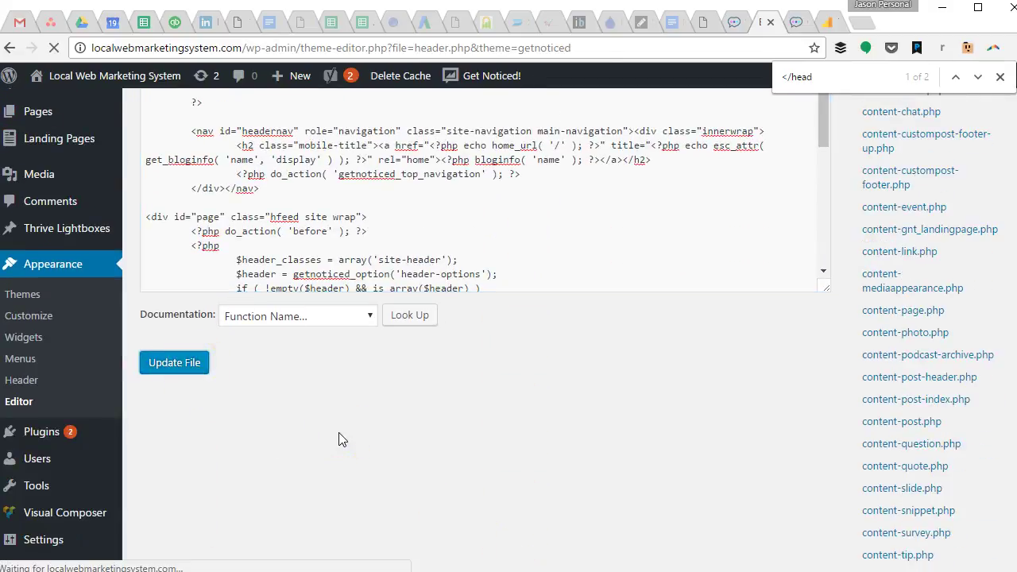
pyautogui.click(355, 125)
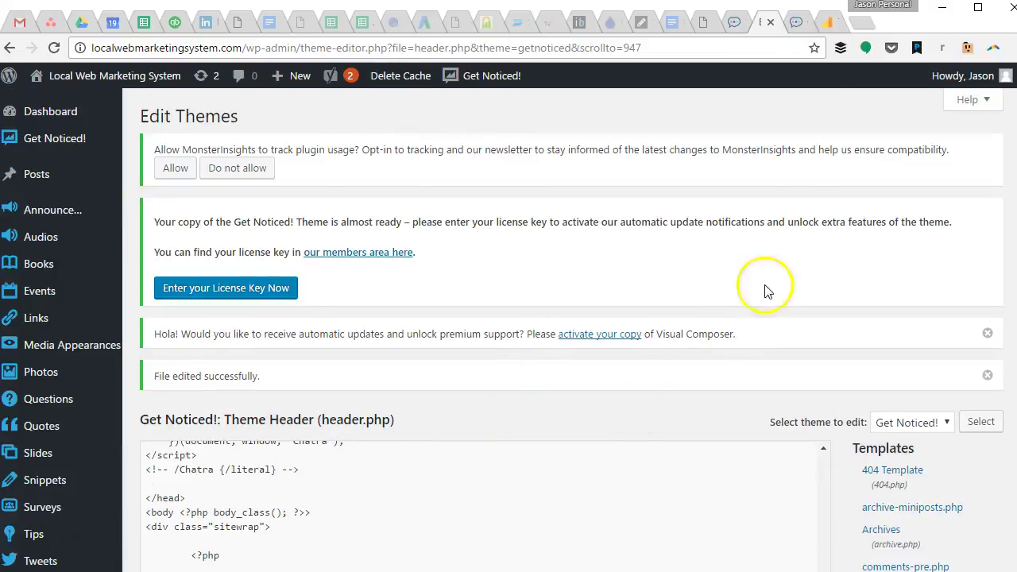
# Step: Review Chatra's help article on event tracking in Google Analytics and highlight the event name "Chat initiated by visitor"
pyautogui.click(795, 24)
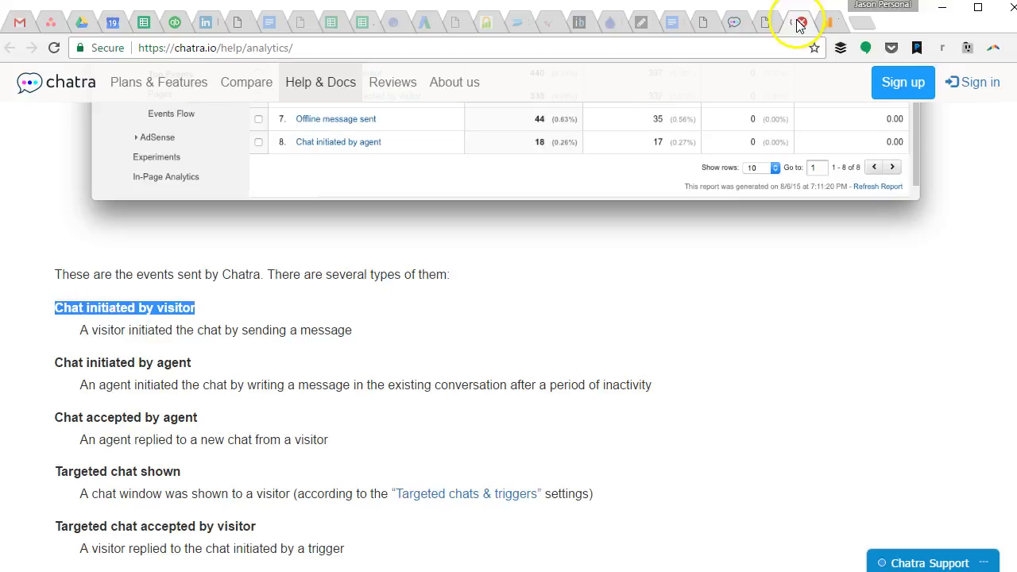
pyautogui.scroll(9, 405, 369)
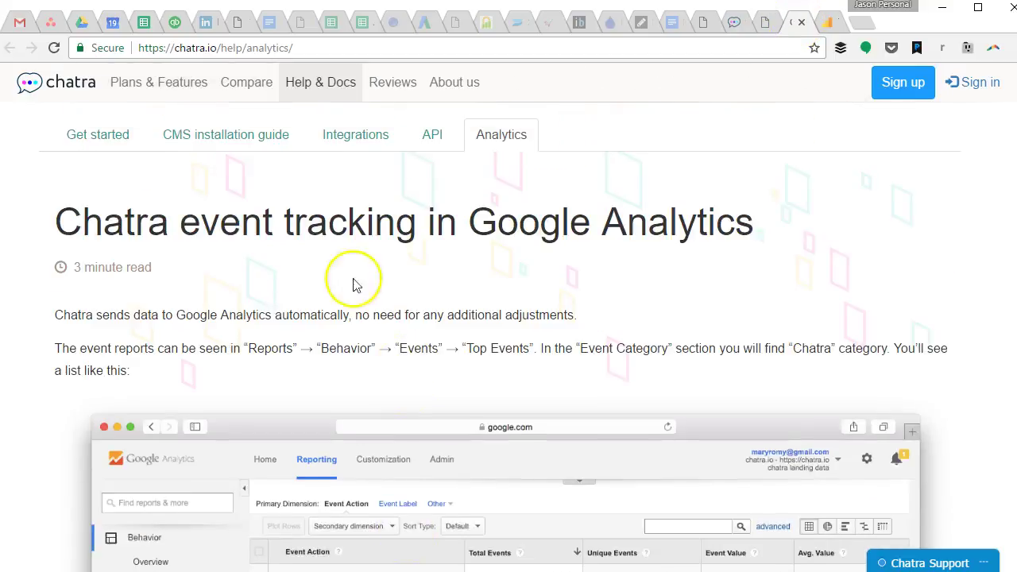
pyautogui.scroll(-3, 438, 432)
pyautogui.scroll(3, 261, 267)
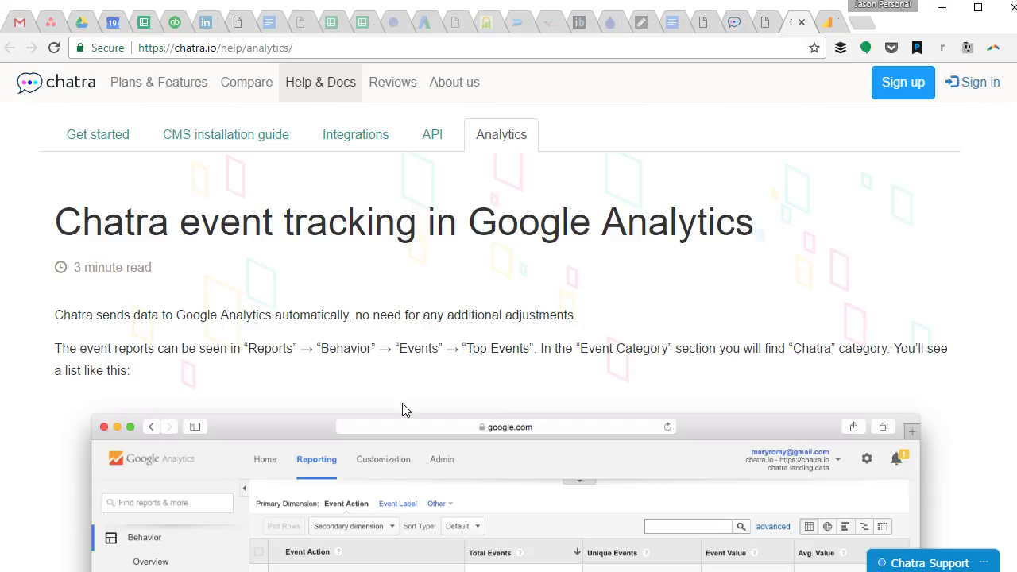
pyautogui.scroll(-1, 402, 409)
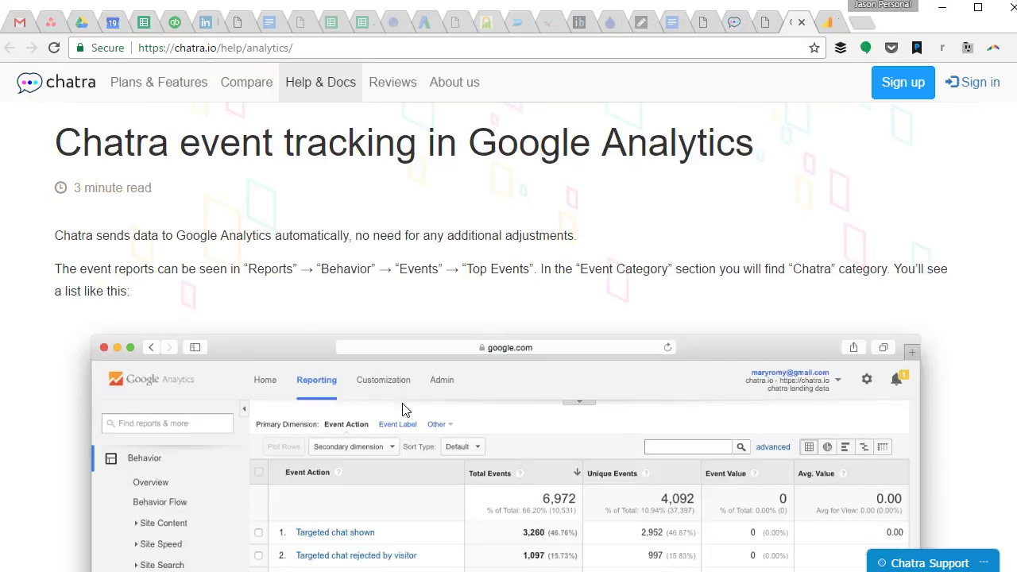
pyautogui.scroll(-1, 402, 409)
pyautogui.scroll(2, 402, 409)
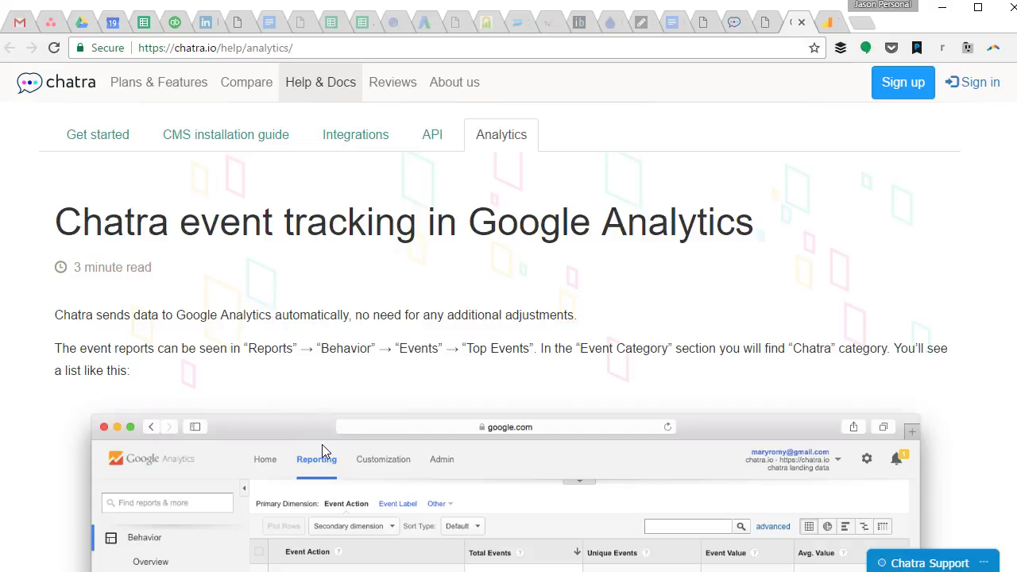
pyautogui.scroll(-10, 368, 413)
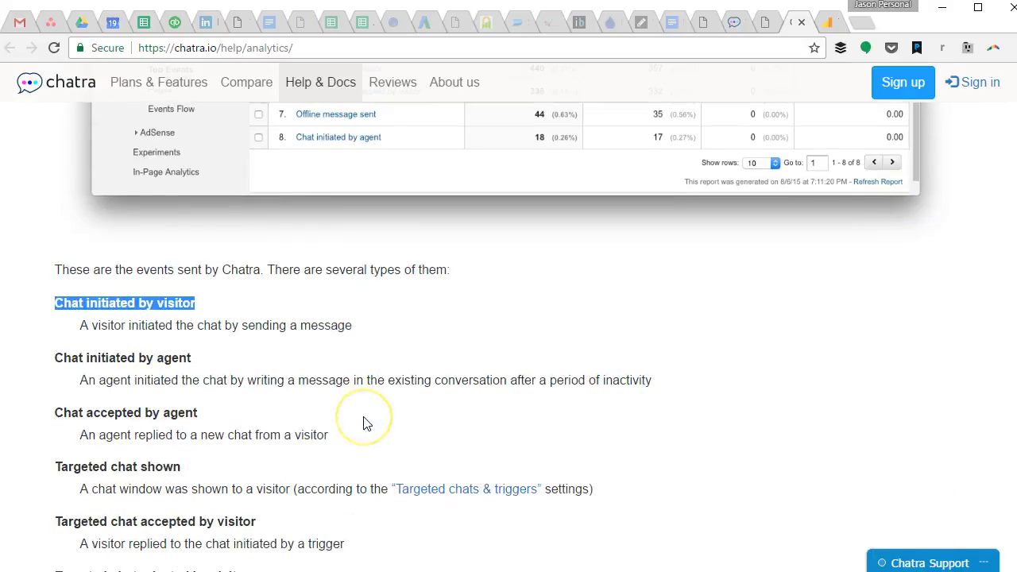
pyautogui.scroll(-2, 365, 422)
pyautogui.scroll(2, 364, 422)
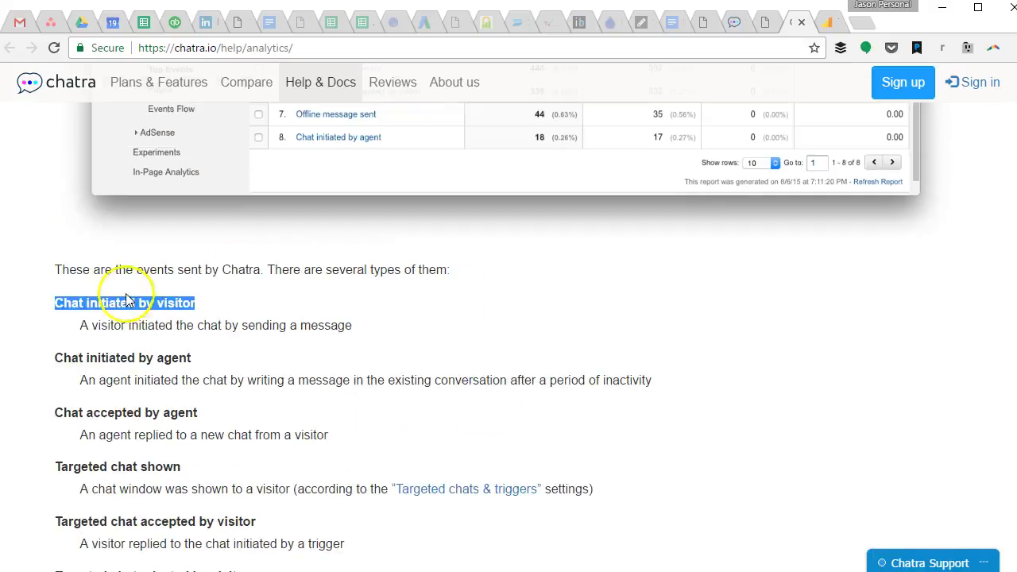
pyautogui.moveTo(56, 305); pyautogui.dragTo(205, 302)
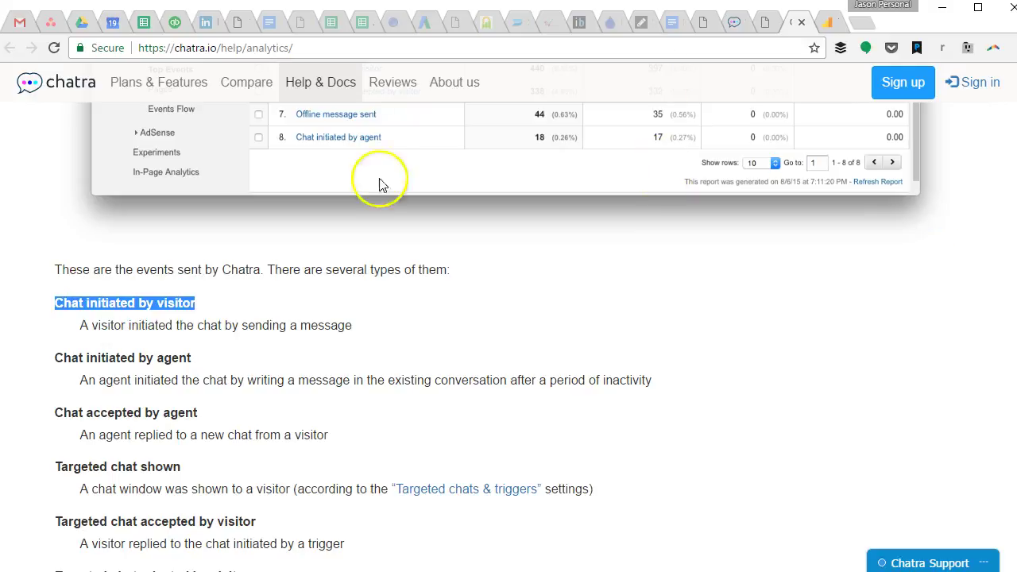
# Step: Examine the Top Events report under Behavior in Google Analytics and compare it with Chatra's list of event types
pyautogui.click(829, 24)
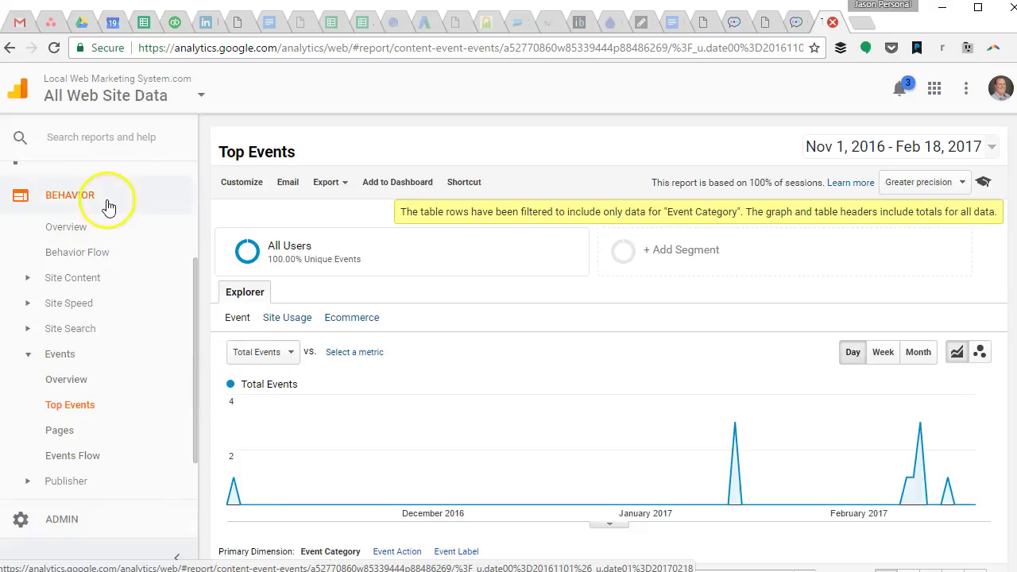
pyautogui.scroll(2, 87, 294)
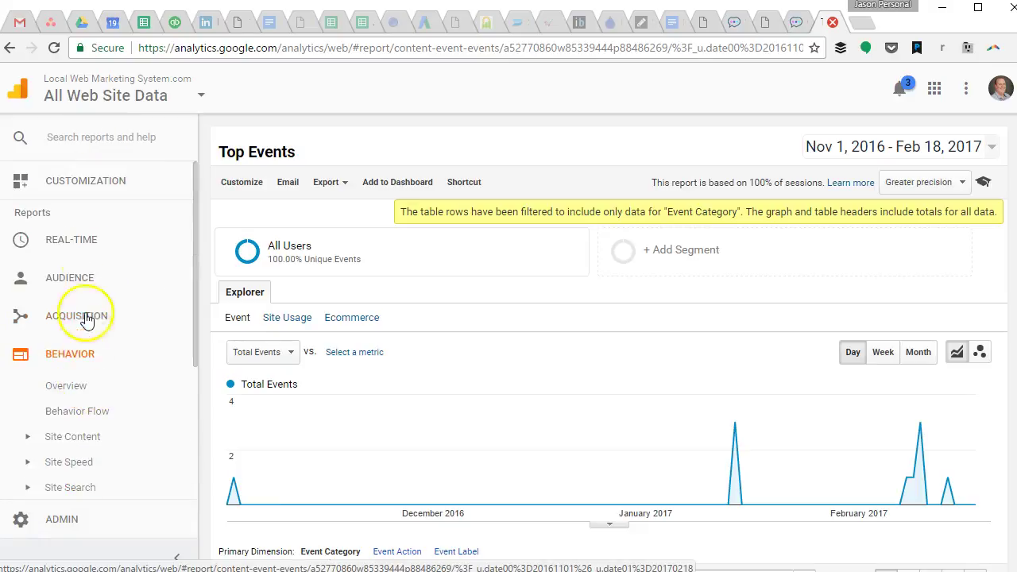
pyautogui.scroll(-3, 80, 318)
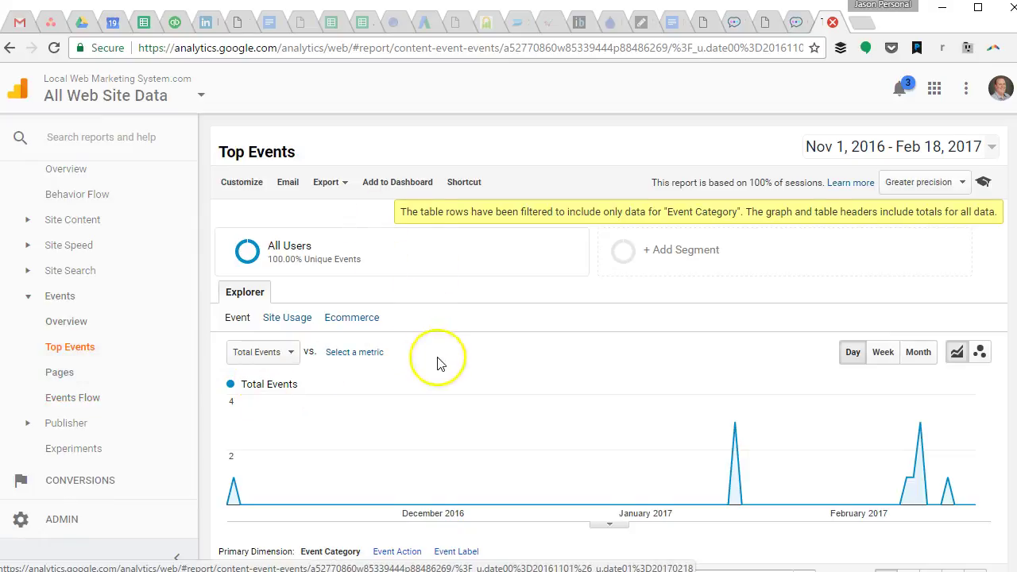
pyautogui.scroll(-2, 438, 360)
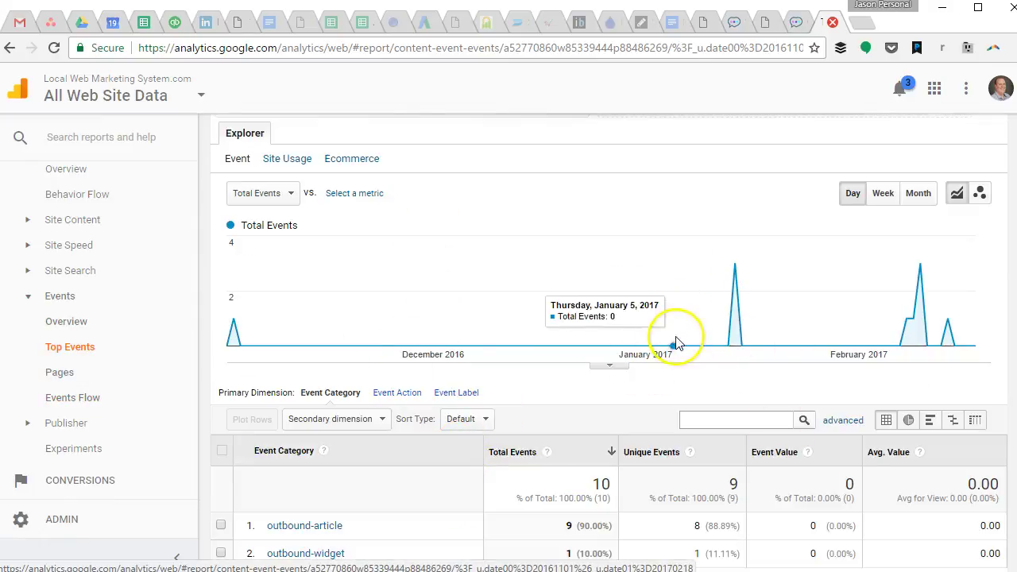
pyautogui.scroll(2, 676, 343)
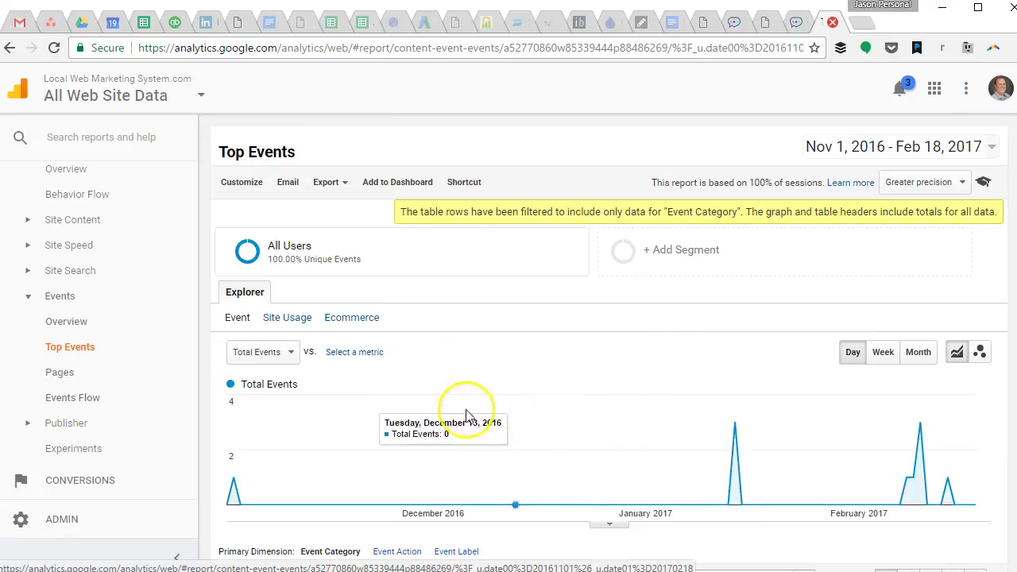
pyautogui.click(795, 22)
pyautogui.scroll(-1, 101, 412)
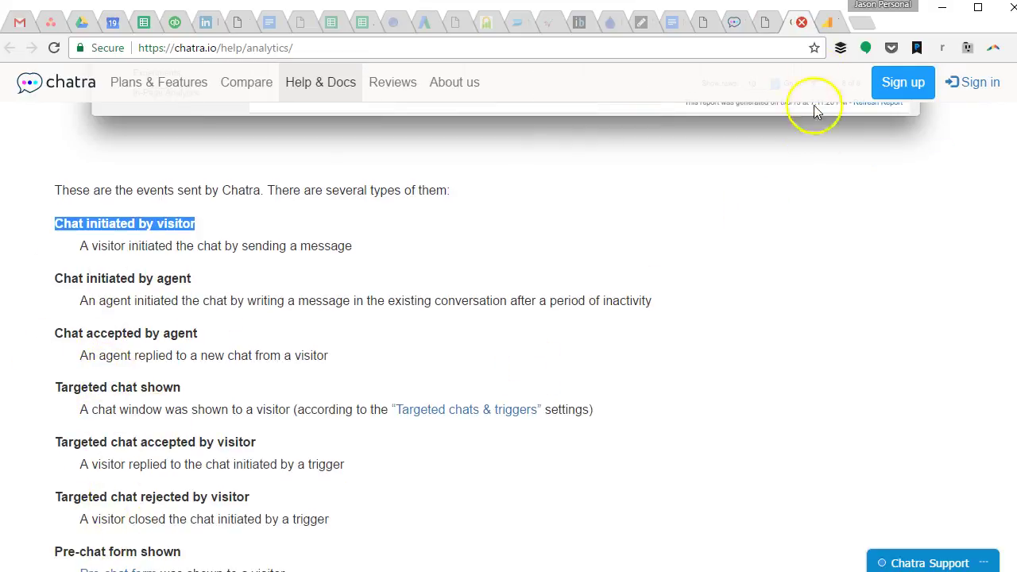
# Step: Create a new Google Analytics goal for the All Web Site Data view, named "Chat initiated by visitor via Chatra.io"
pyautogui.click(823, 22)
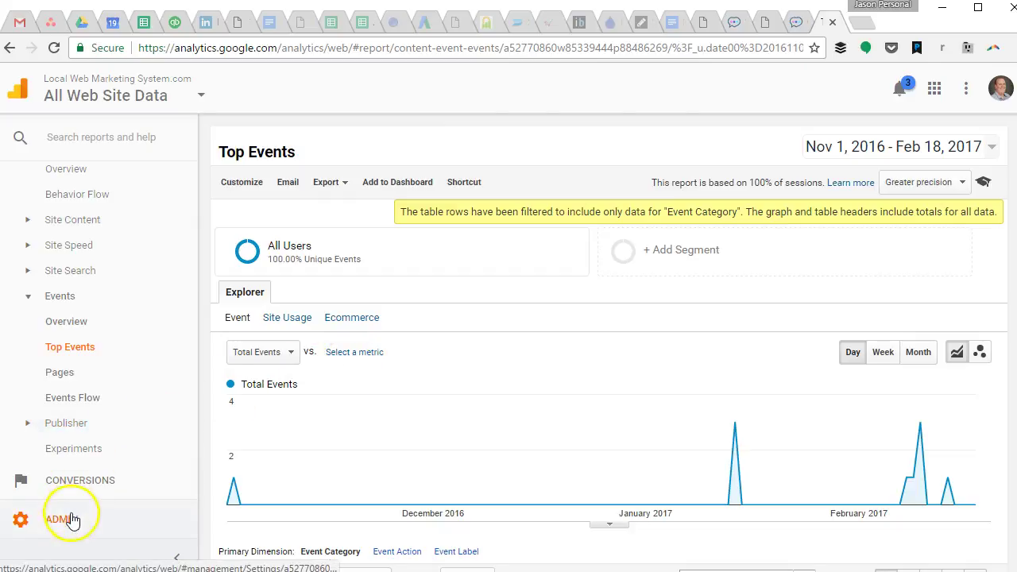
pyautogui.click(121, 530)
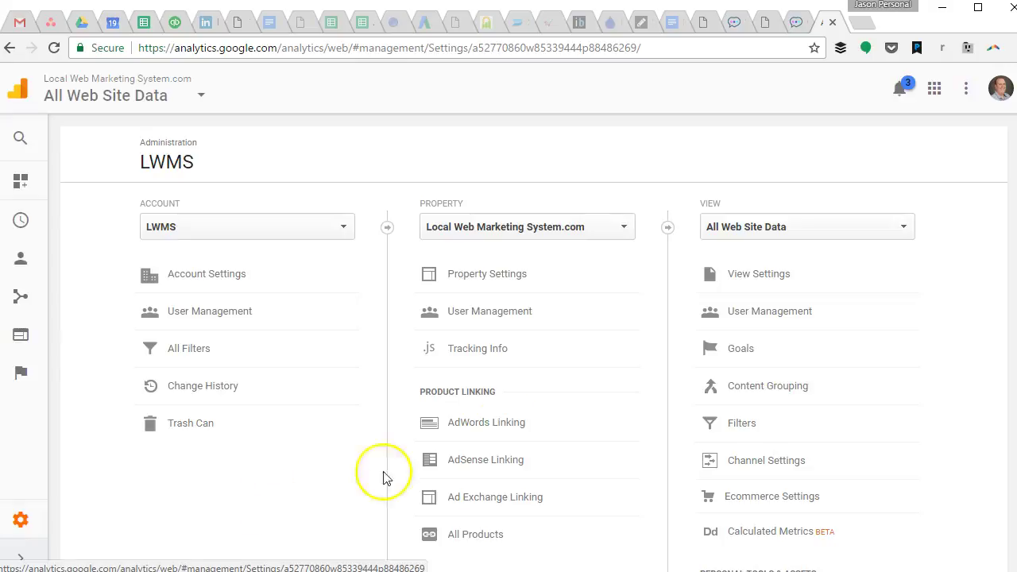
pyautogui.click(767, 358)
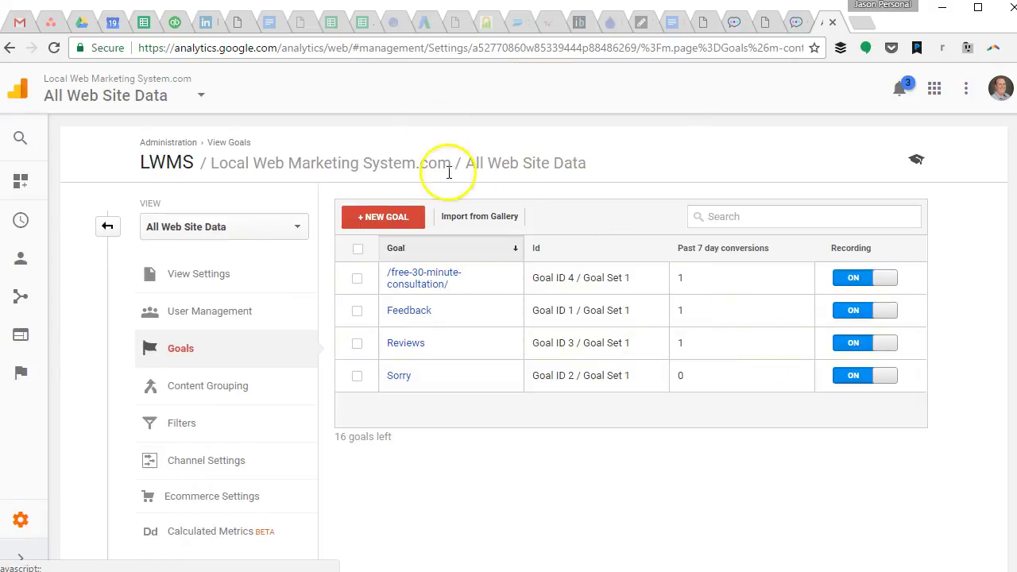
pyautogui.click(376, 218)
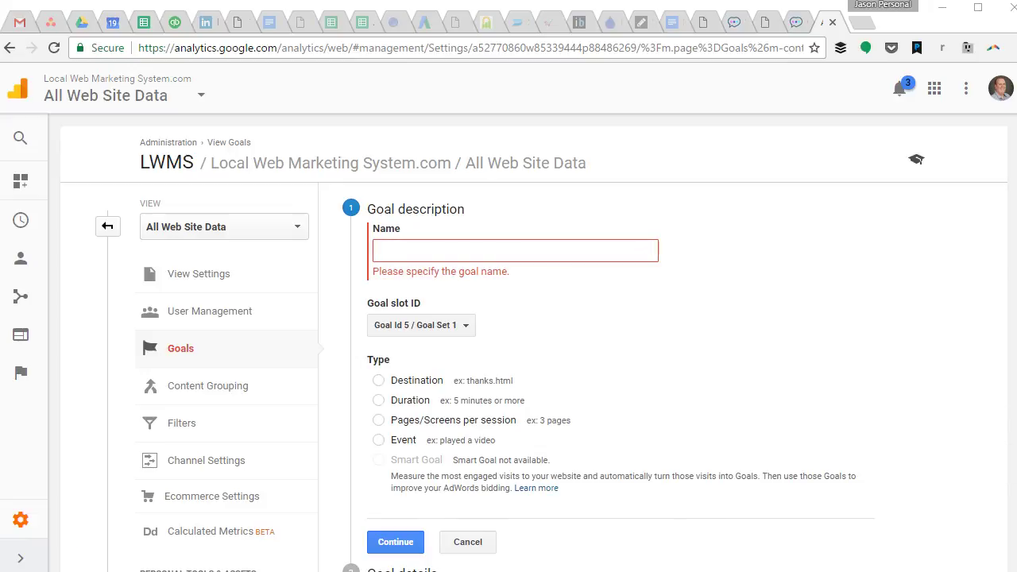
pyautogui.click(437, 250)
pyautogui.write('Chat initiated by visitor via Chatra.io')
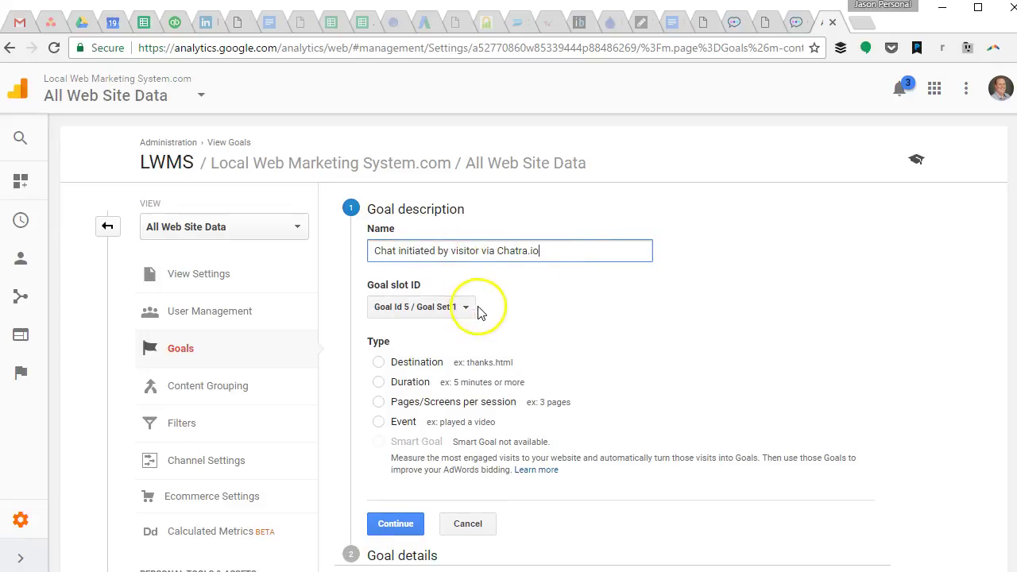
# Step: Set the goal type to Event and continue to the goal details
pyautogui.click(378, 421)
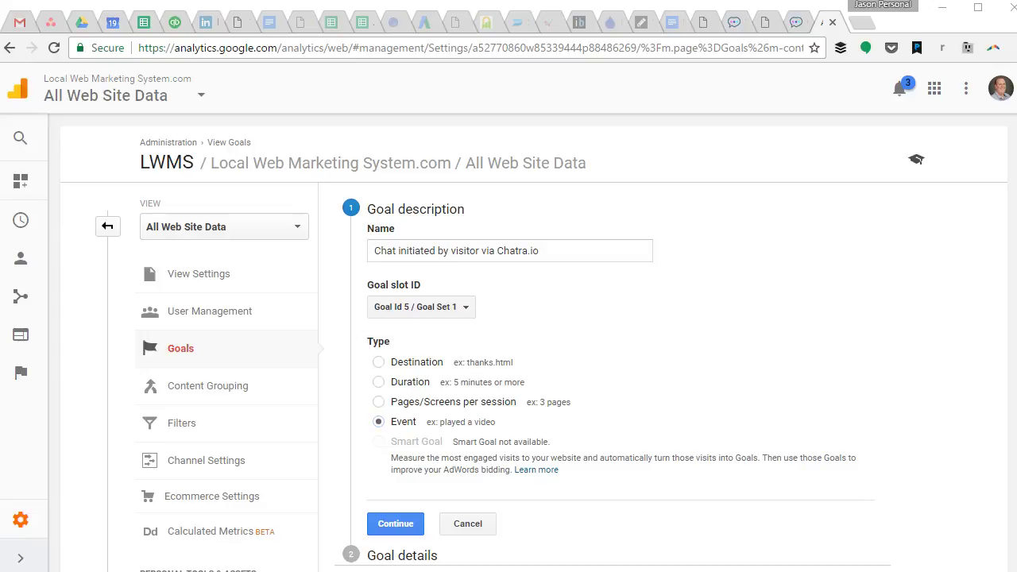
pyautogui.scroll(-2, 466, 517)
pyautogui.click(405, 449)
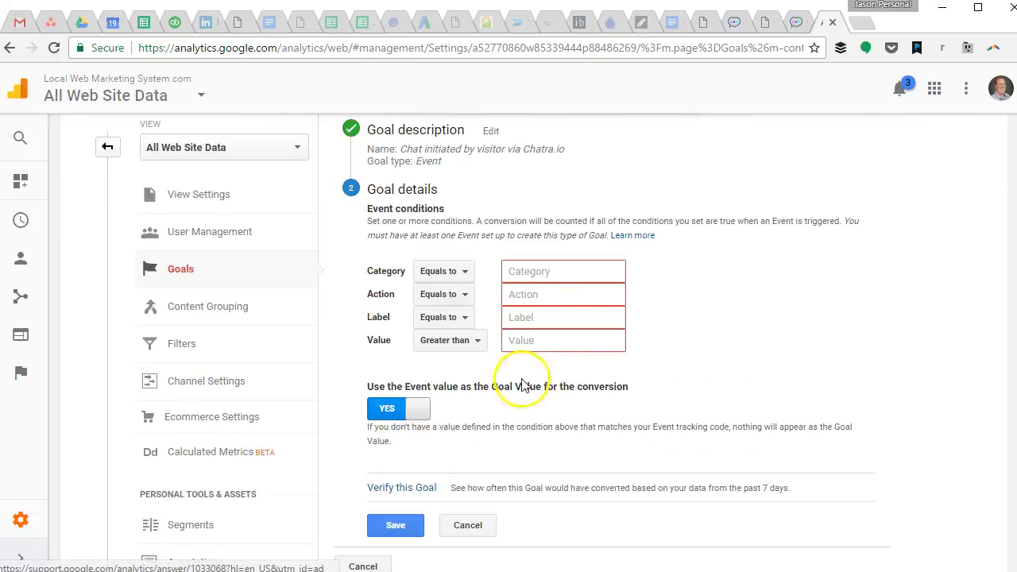
# Step: Set the goal's event conditions to Category equals "Chatra" and Action equals "Chat initiated by visitor"
pyautogui.click(541, 276)
pyautogui.write('Chatra')
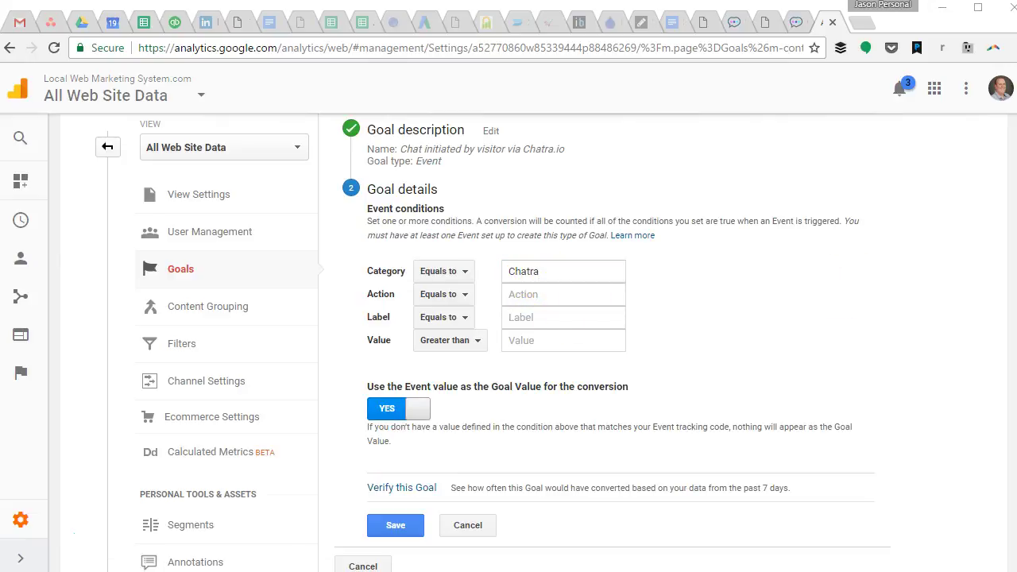
pyautogui.click(513, 299)
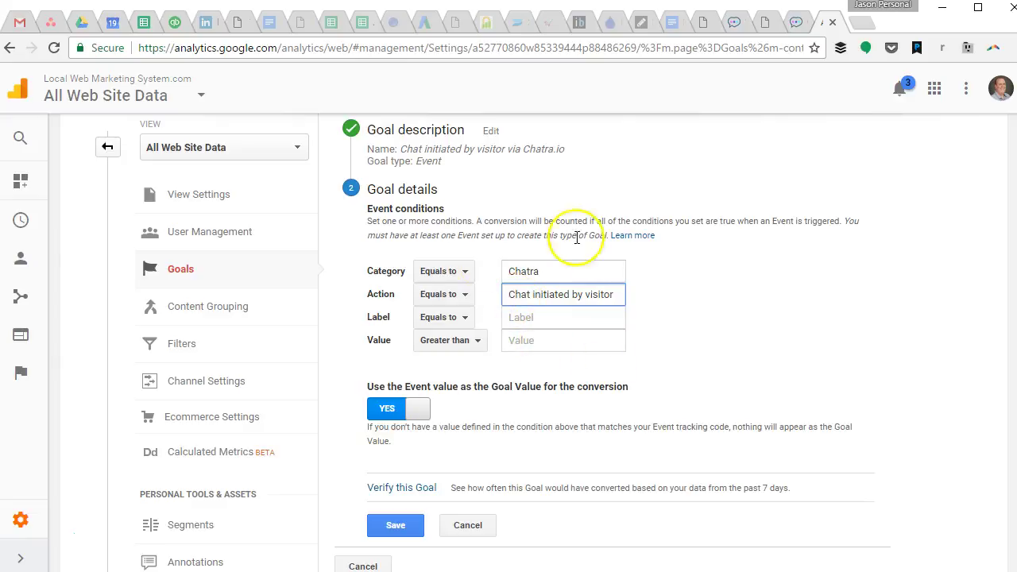
# Step: Check the example goal setup in Chatra's analytics help article, especially the event conditions and goal value option
pyautogui.click(793, 31)
pyautogui.scroll(5, 523, 386)
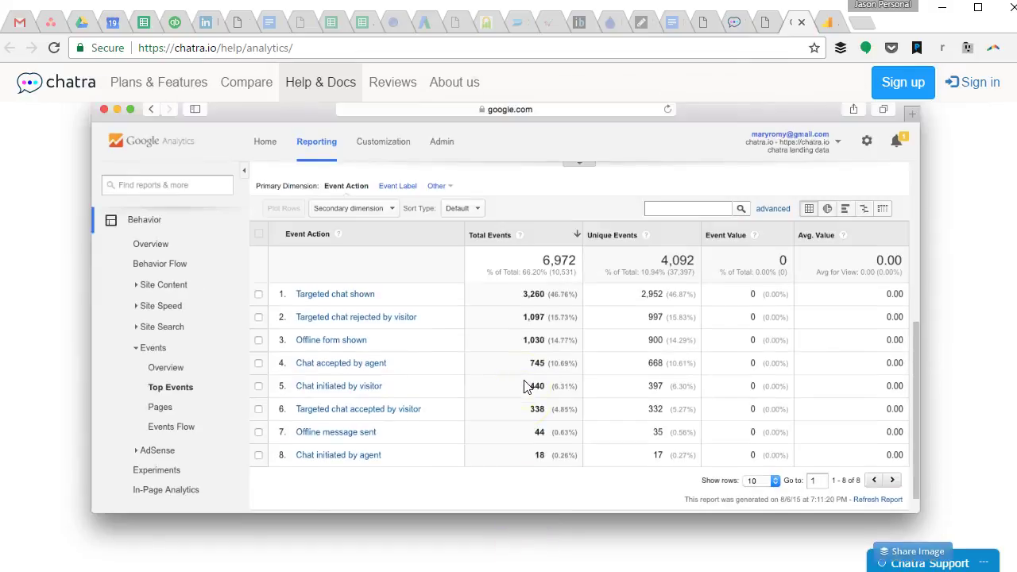
pyautogui.scroll(-15, 523, 386)
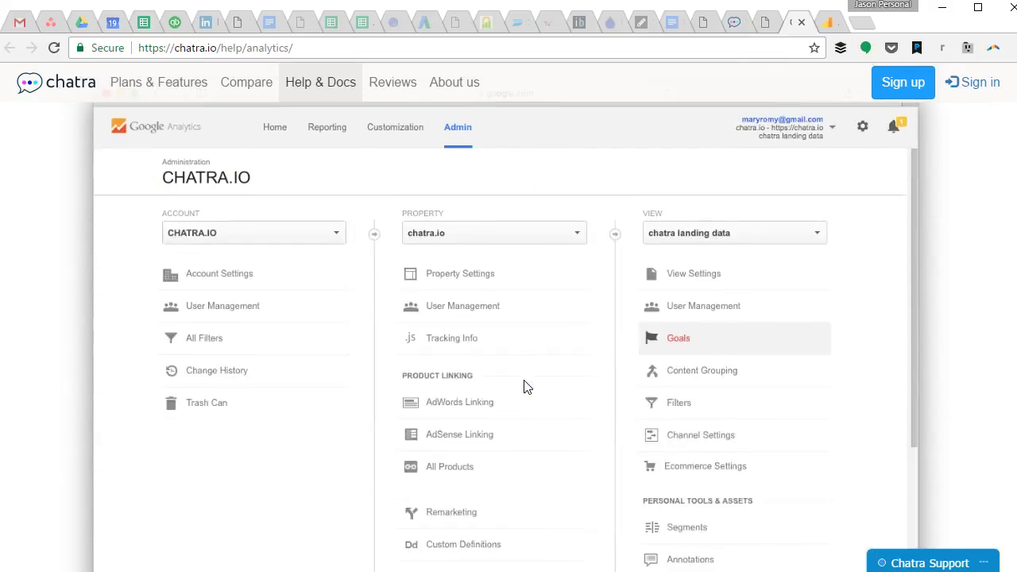
pyautogui.scroll(-8, 522, 386)
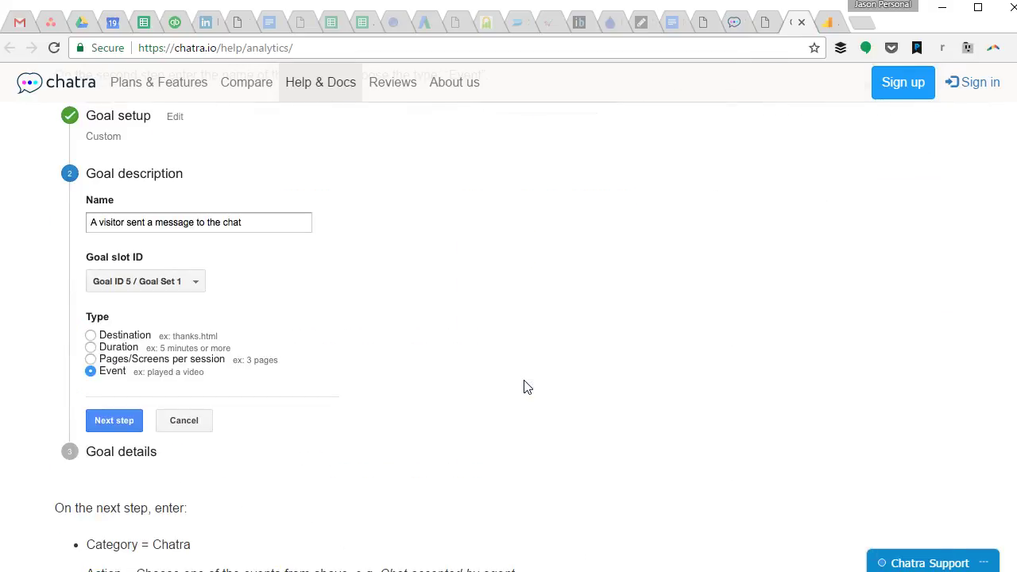
pyautogui.scroll(-10, 522, 387)
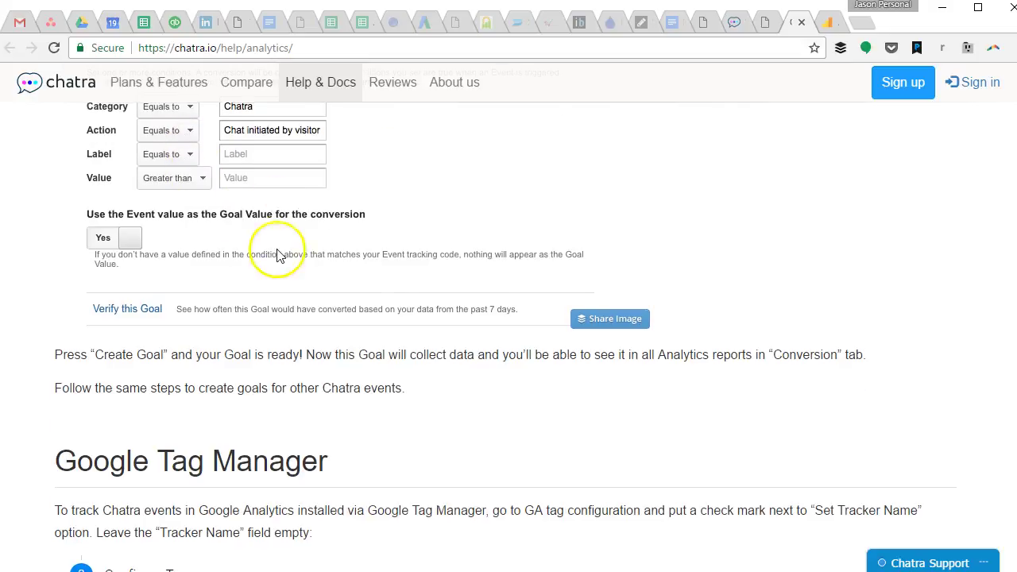
pyautogui.scroll(1, 278, 256)
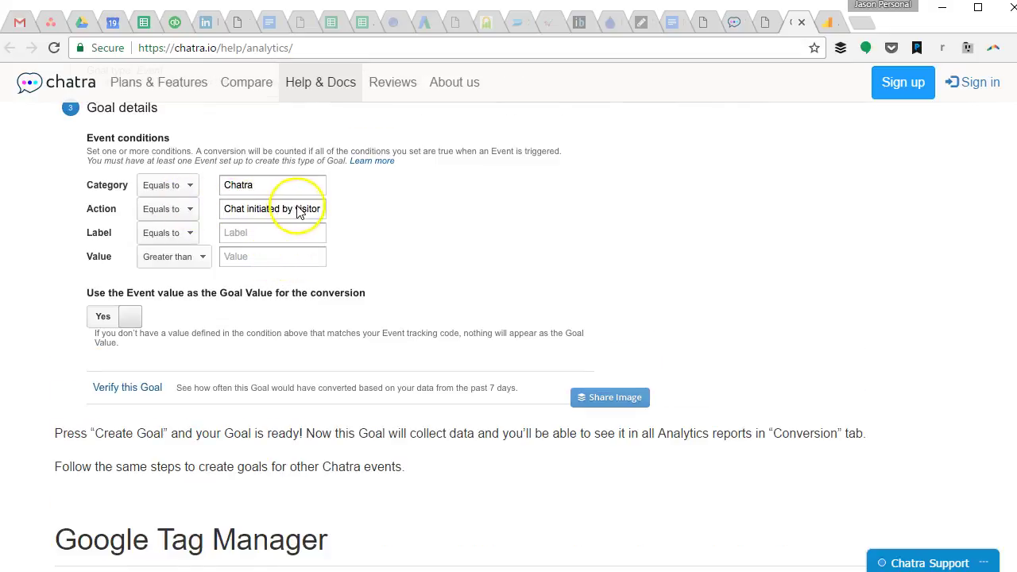
pyautogui.scroll(-2, 333, 323)
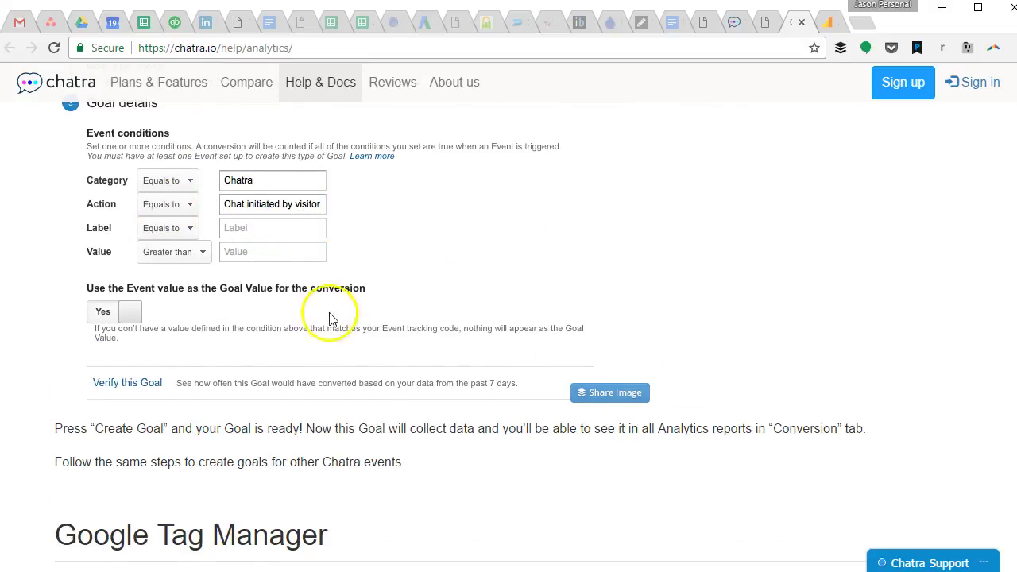
pyautogui.click(765, 23)
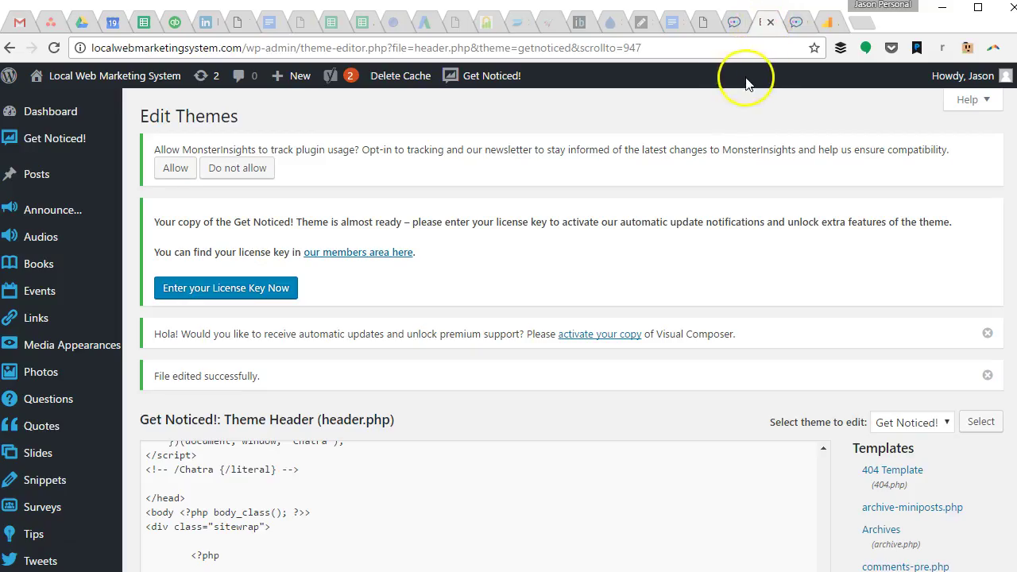
# Step: Return to the goal form in Google Analytics and save the new event goal
pyautogui.click(826, 19)
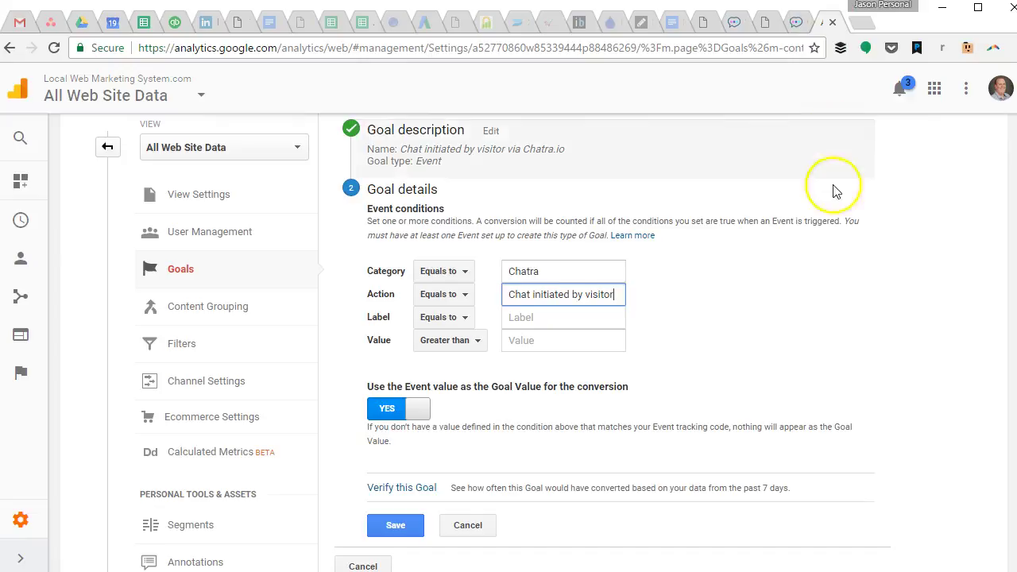
pyautogui.scroll(-3, 758, 300)
pyautogui.click(401, 250)
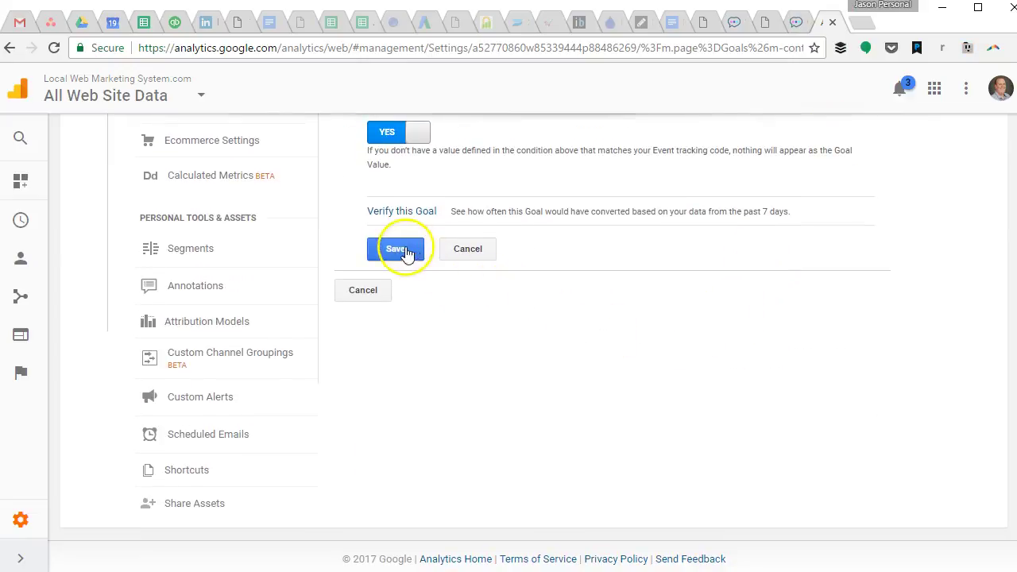